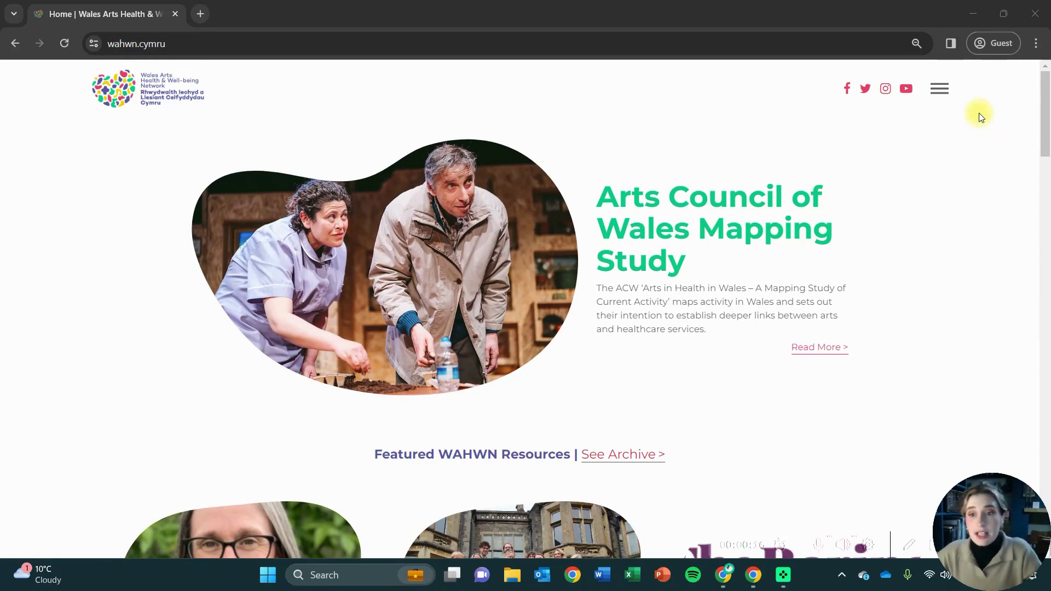
- Open the site navigation menu to begin the sign-up route to the login page
left_click(943, 88)
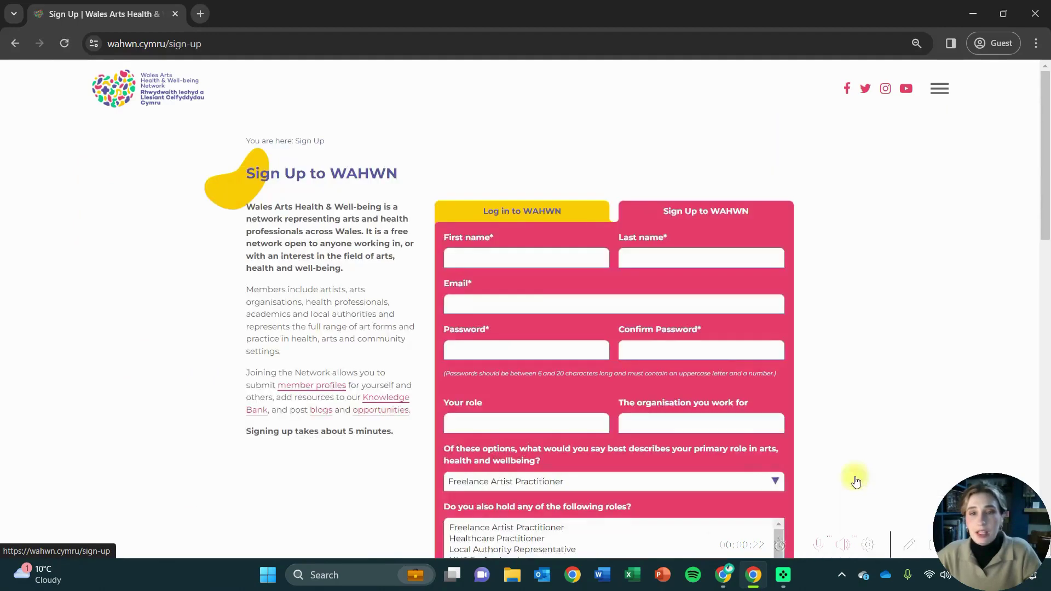
scroll(876, 329, "down", 2)
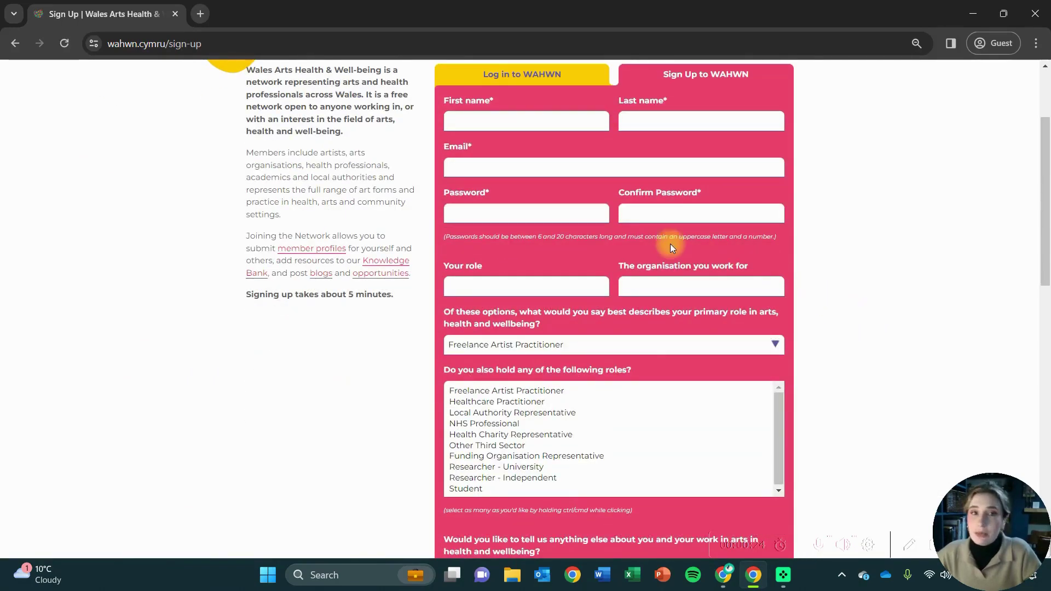
scroll(664, 249, "down", 2)
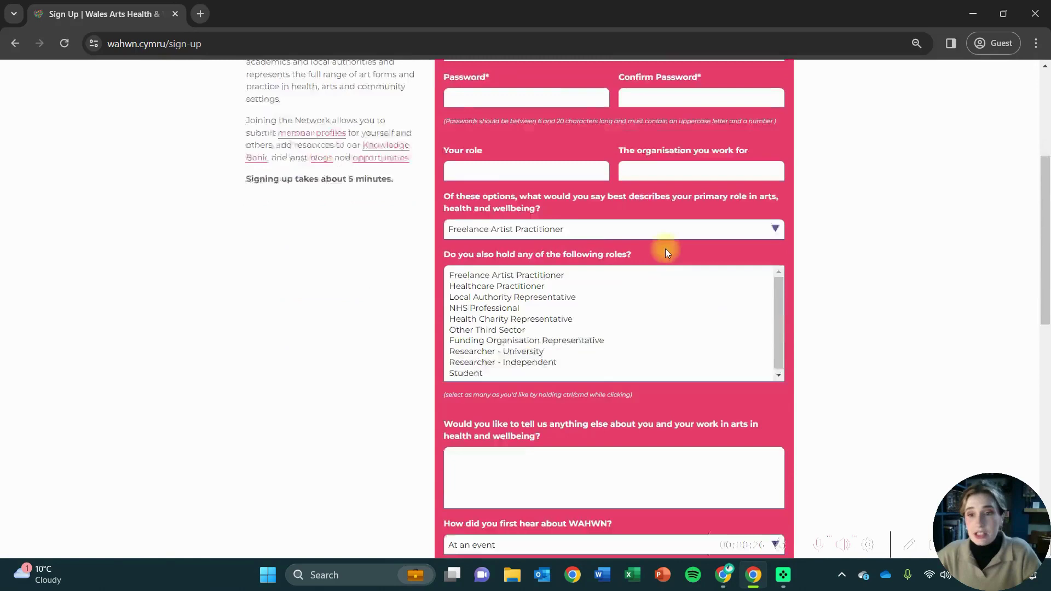
scroll(837, 223, "up", 3)
scroll(842, 227, "up", 1)
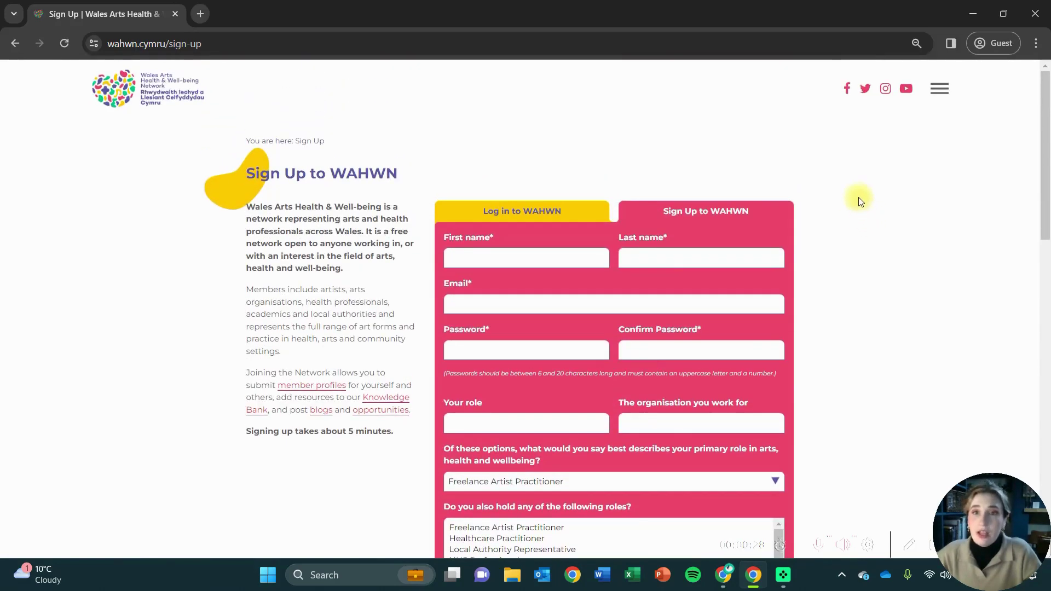
- Switch to the Log in tab and sign in to the User Area with email and password
left_click(556, 210)
left_click(591, 261)
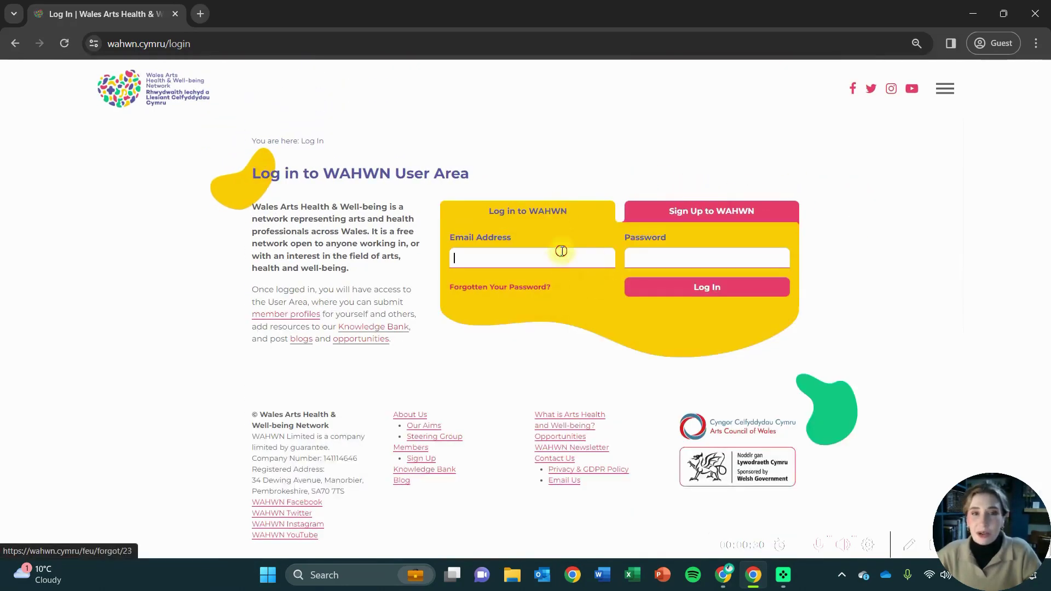
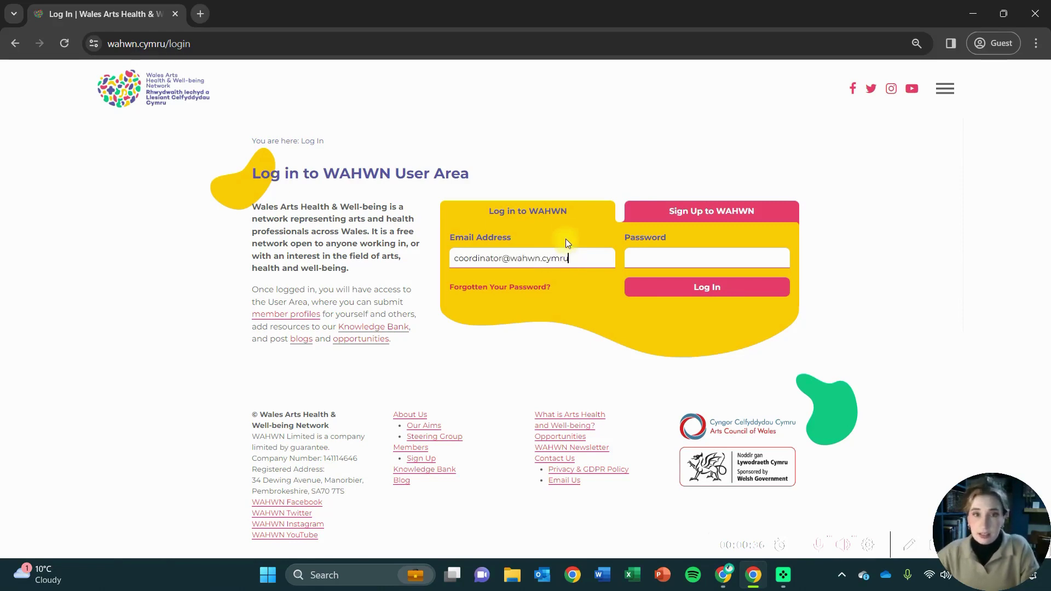
left_click(637, 257)
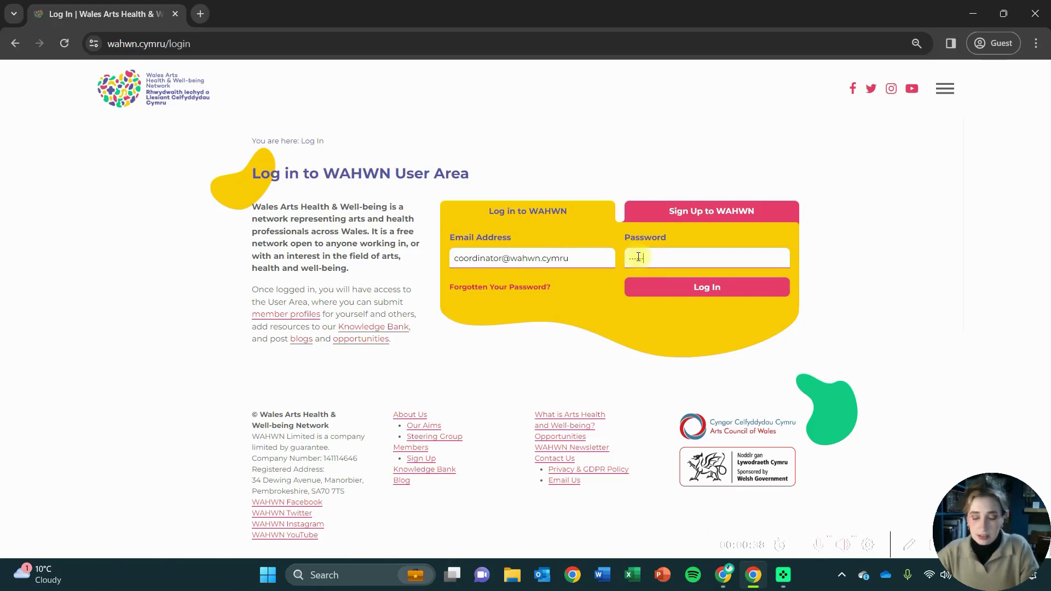
type("•••")
key("Return")
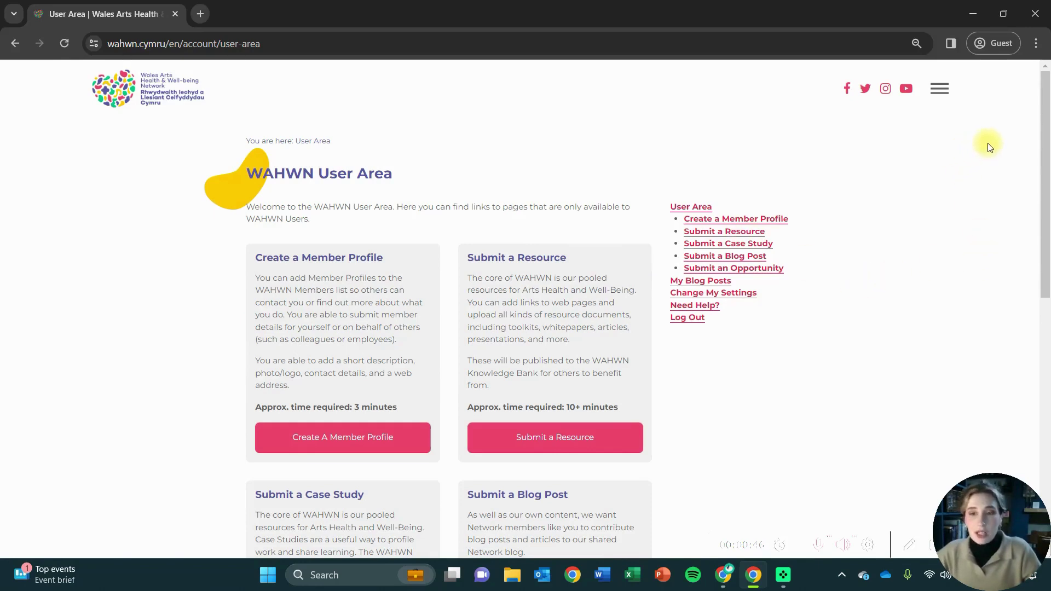
- Briefly open and then close the site navigation panel over the User Area
left_click(946, 92)
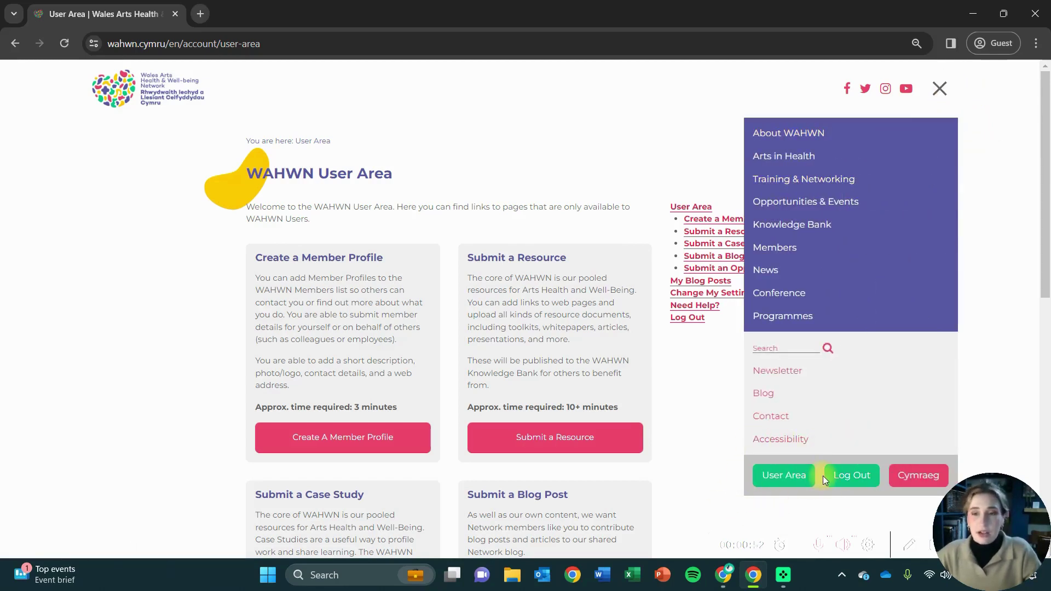
left_click(939, 90)
scroll(652, 319, "down", 1)
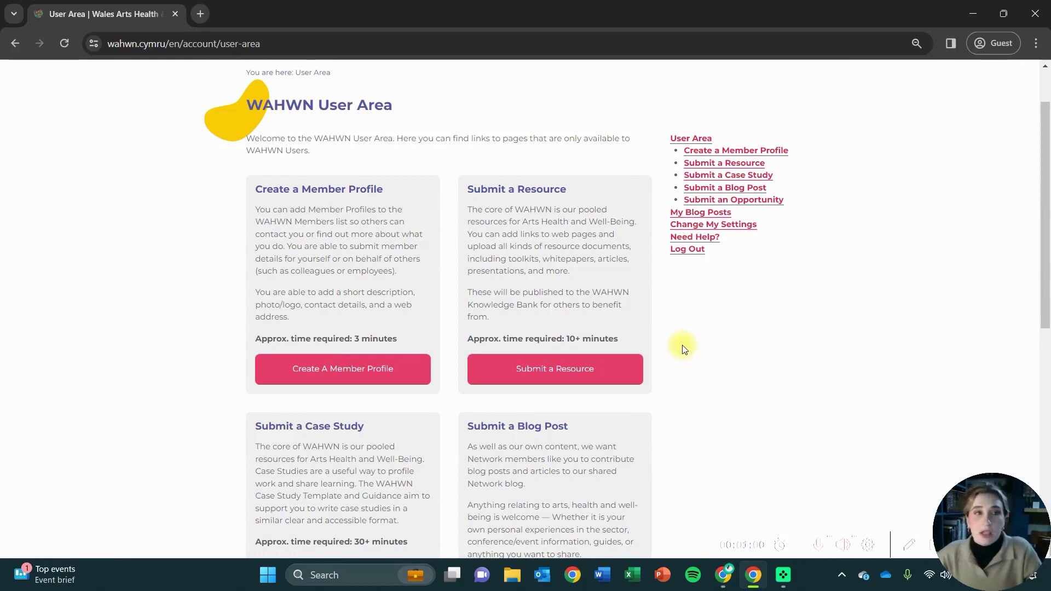
scroll(362, 267, "down", 3)
scroll(344, 259, "up", 3)
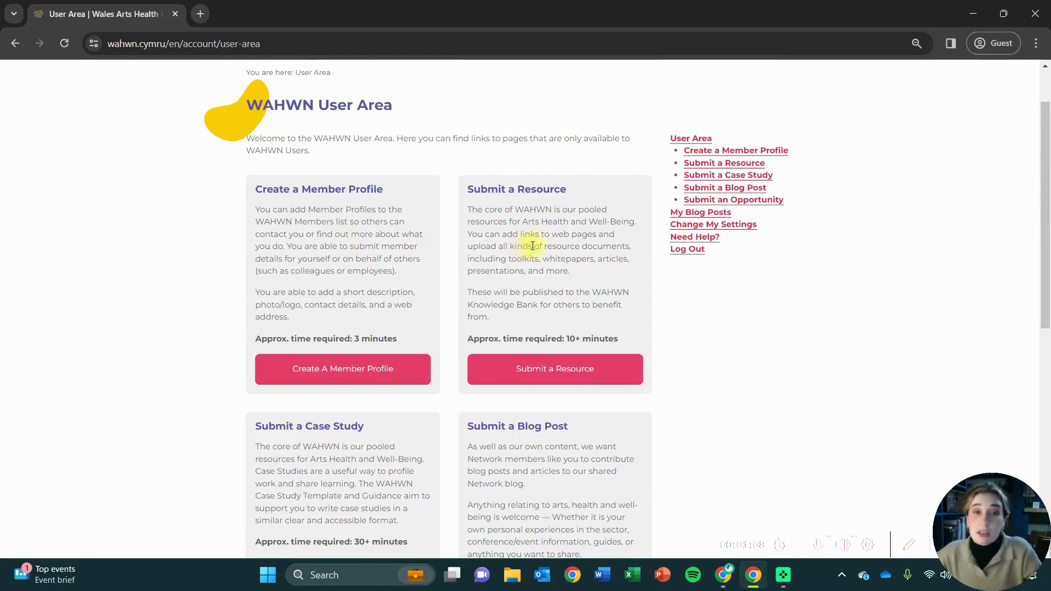
scroll(534, 243, "down", 1)
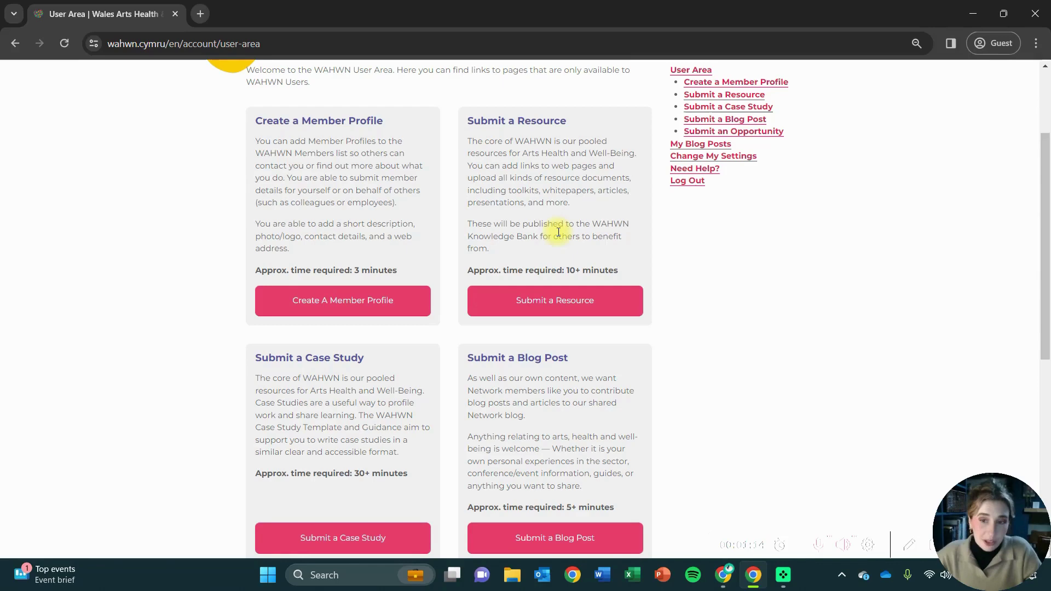
scroll(548, 234, "down", 2)
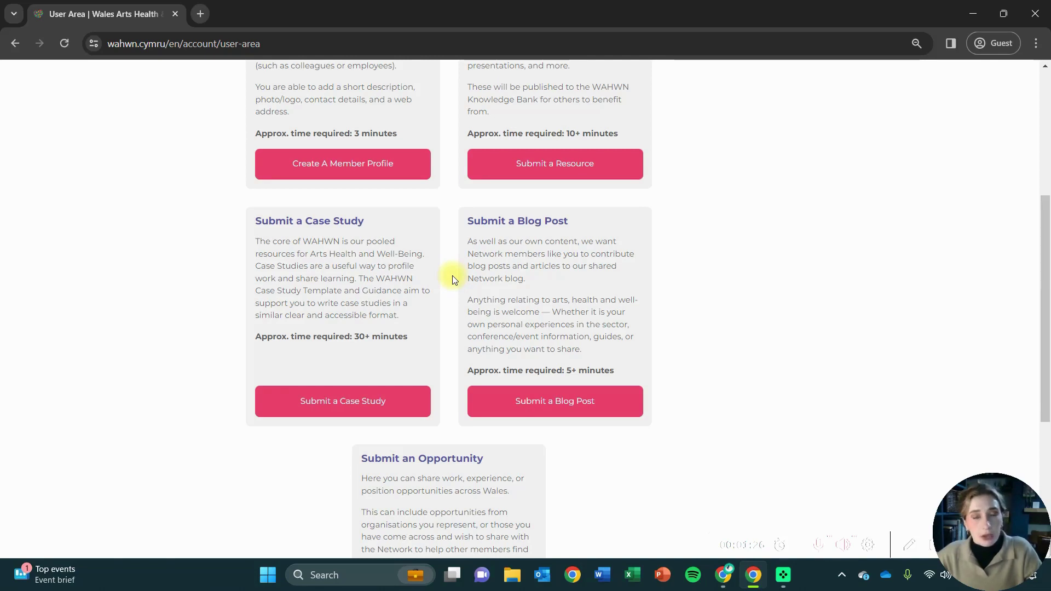
scroll(451, 277, "down", 2)
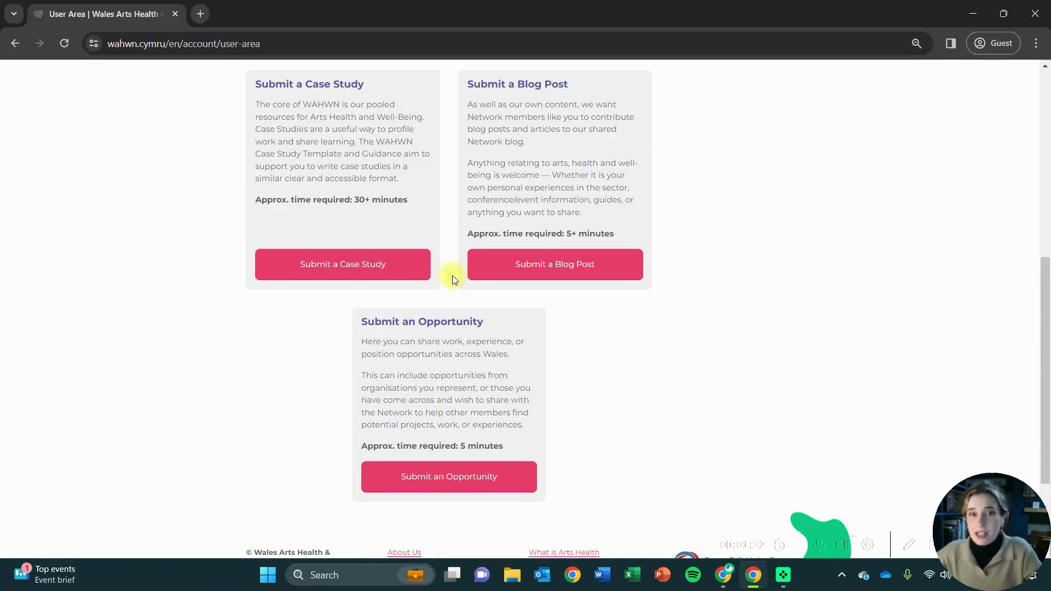
scroll(533, 303, "down", 1)
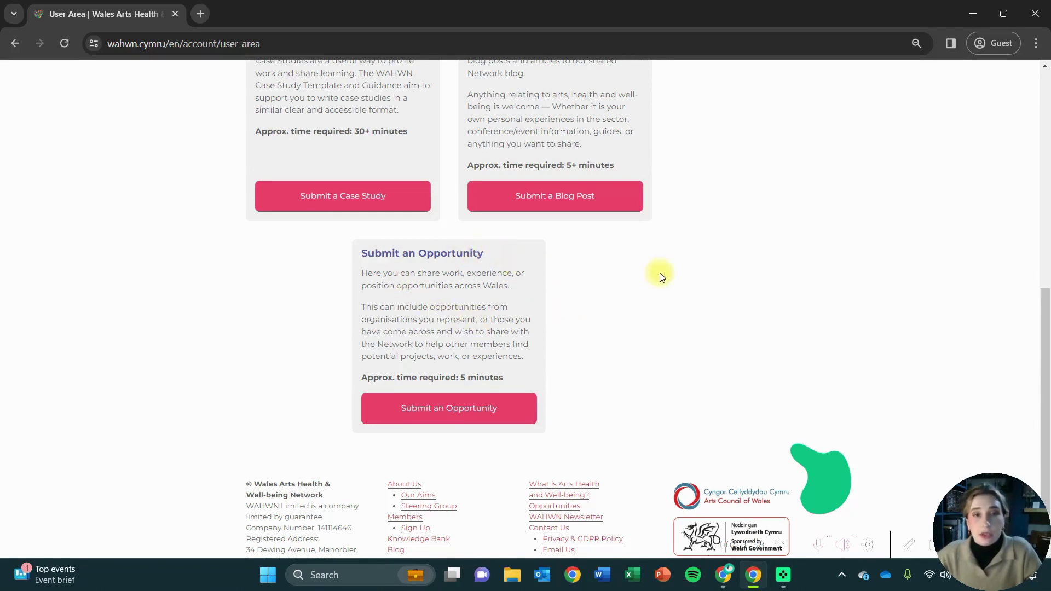
scroll(734, 270, "up", 3)
scroll(823, 253, "up", 3)
left_click(939, 90)
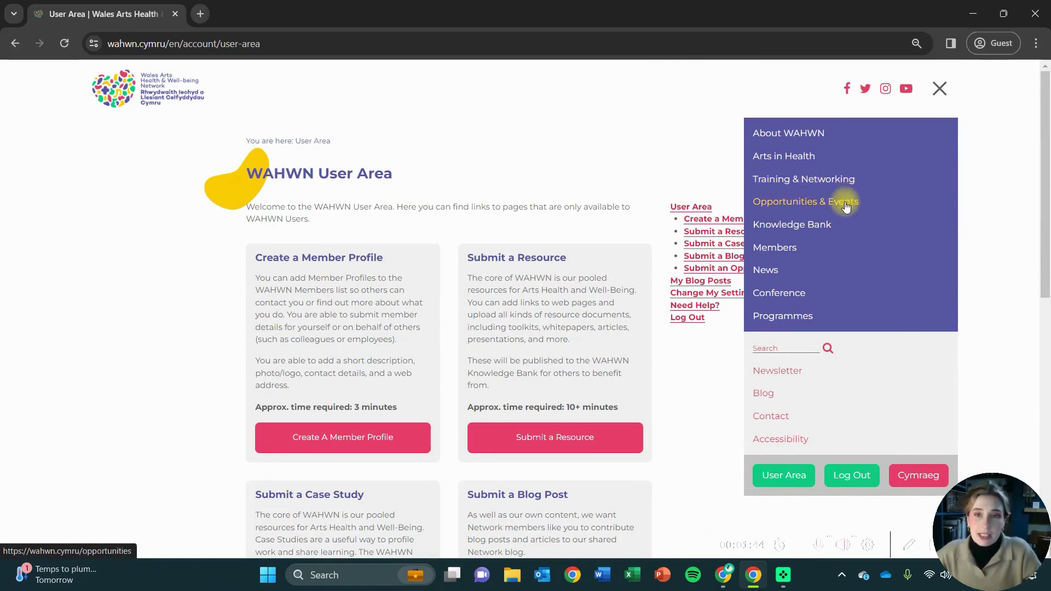
left_click(939, 91)
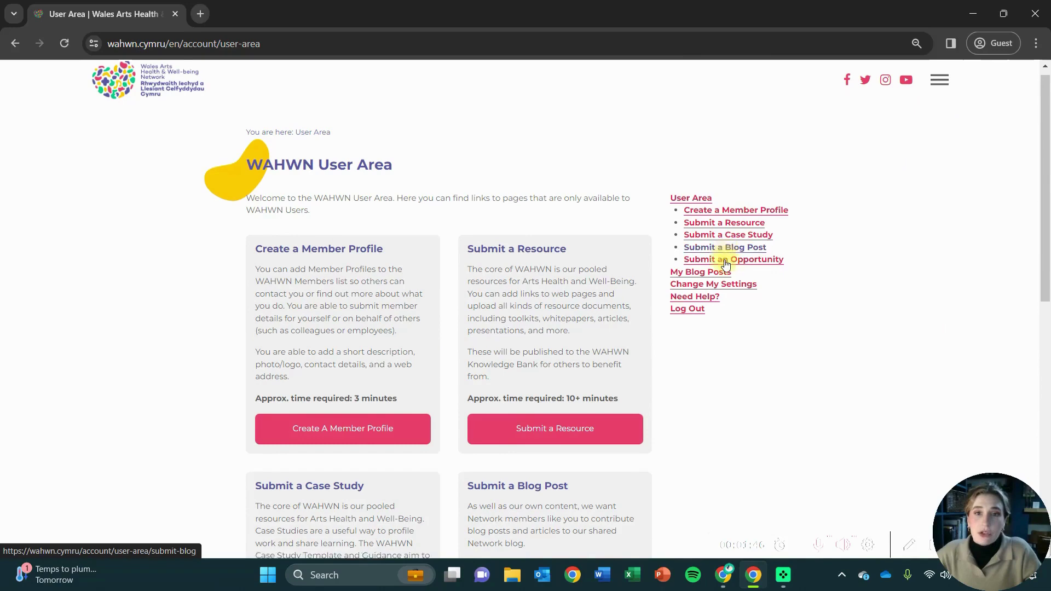
scroll(726, 264, "down", 3)
scroll(726, 265, "down", 3)
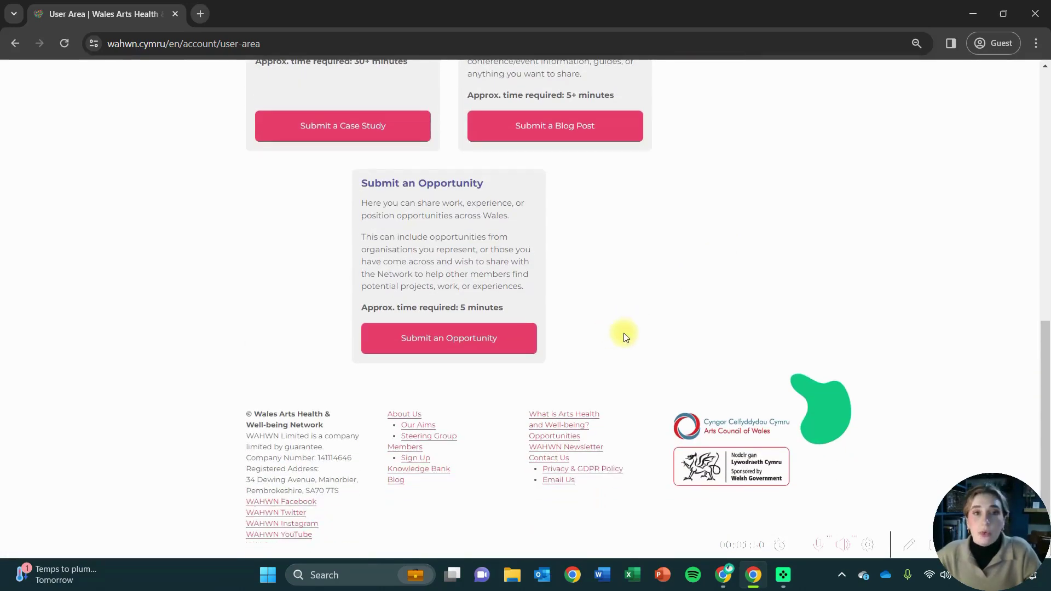
scroll(648, 293, "up", 1)
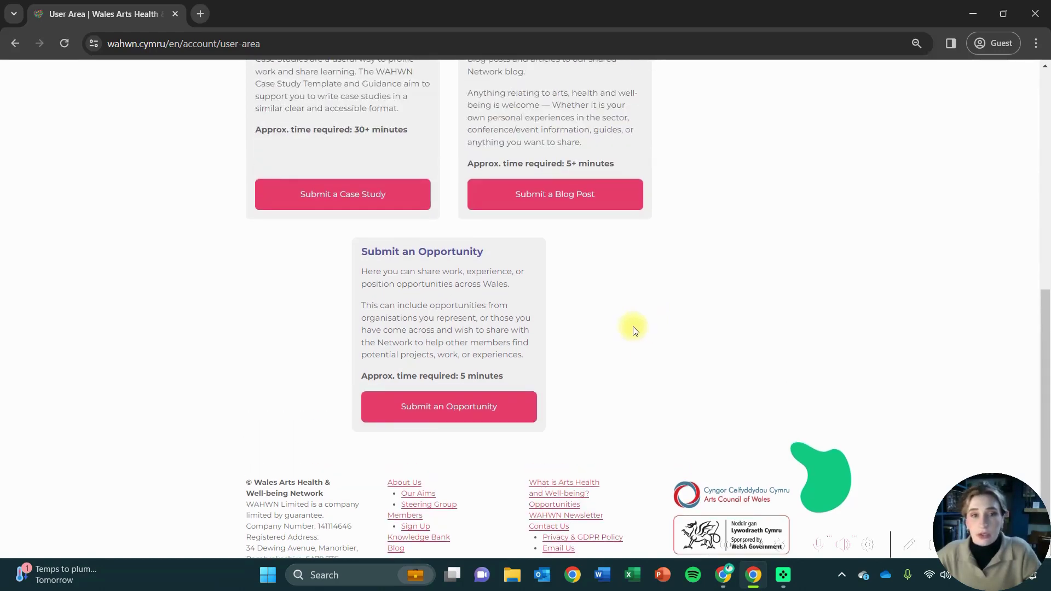
- Open the Submit an Opportunity form and enter test Title, Location and Start Date
left_click(513, 406)
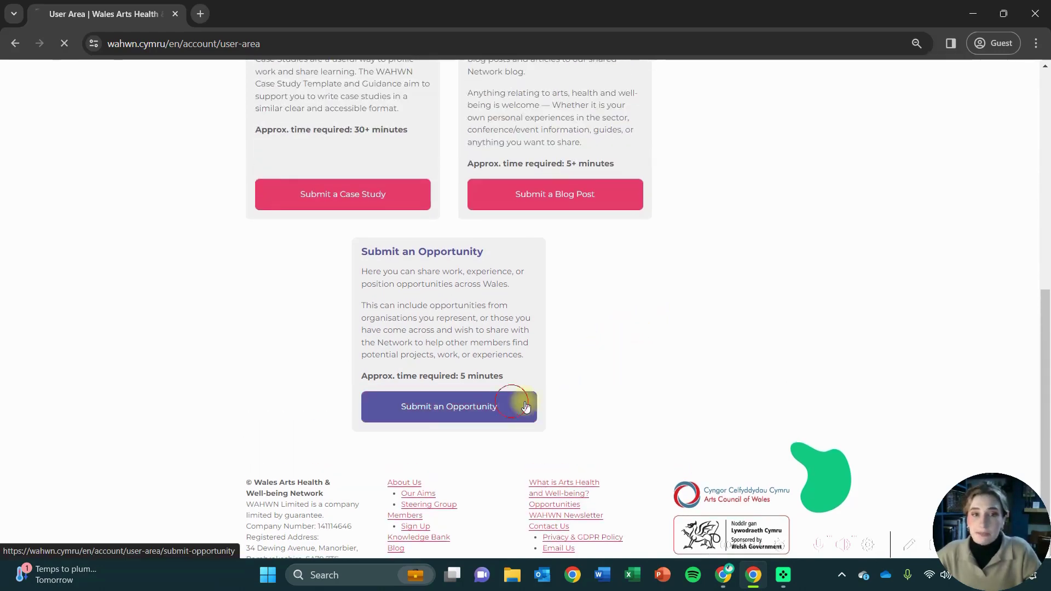
scroll(683, 333, "down", 1)
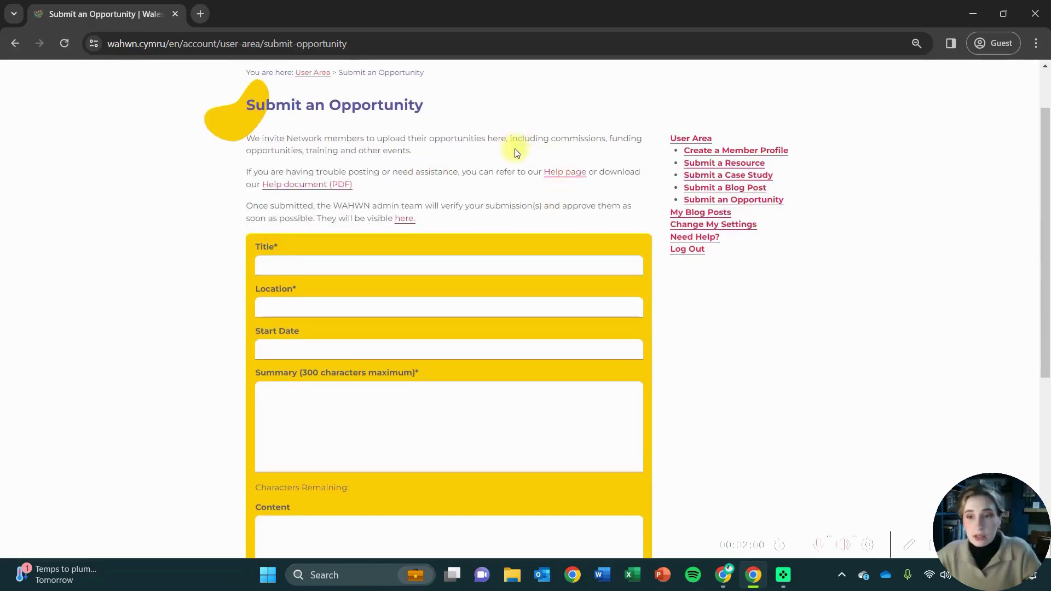
scroll(519, 153, "down", 2)
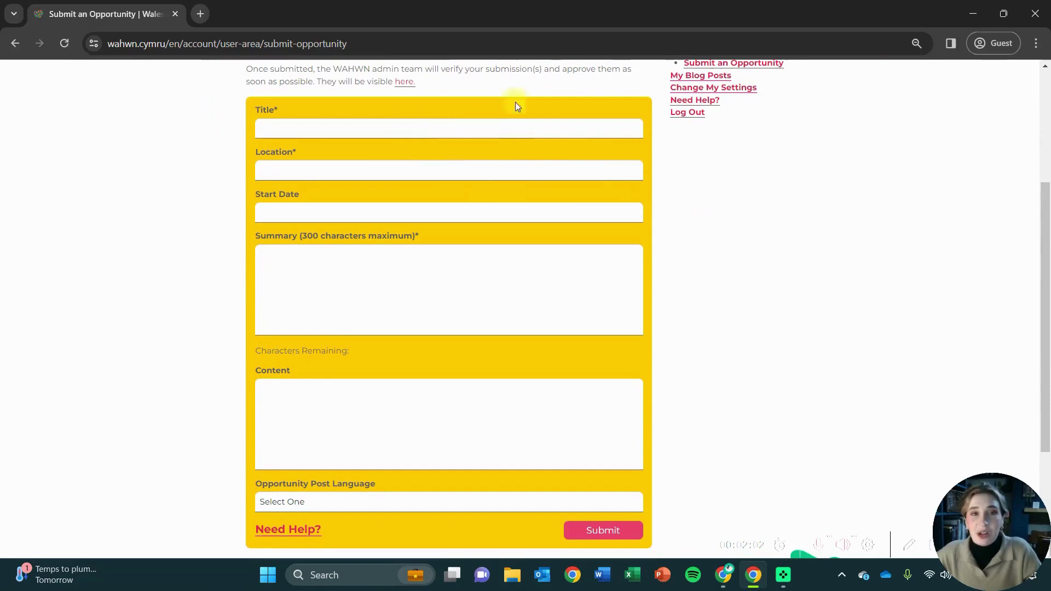
left_click(465, 126)
type("test")
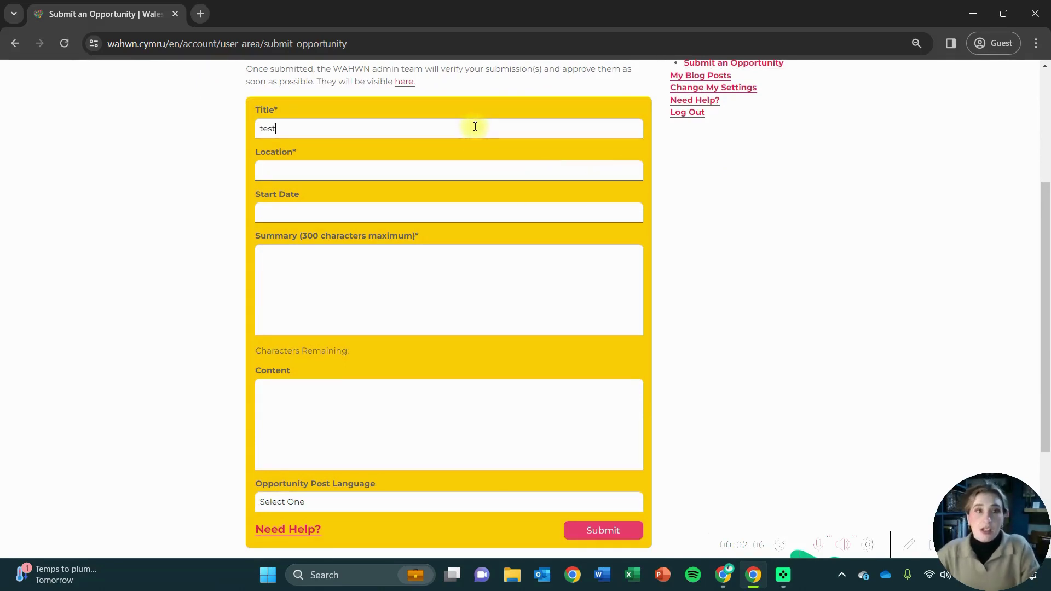
left_click(462, 161)
type("test")
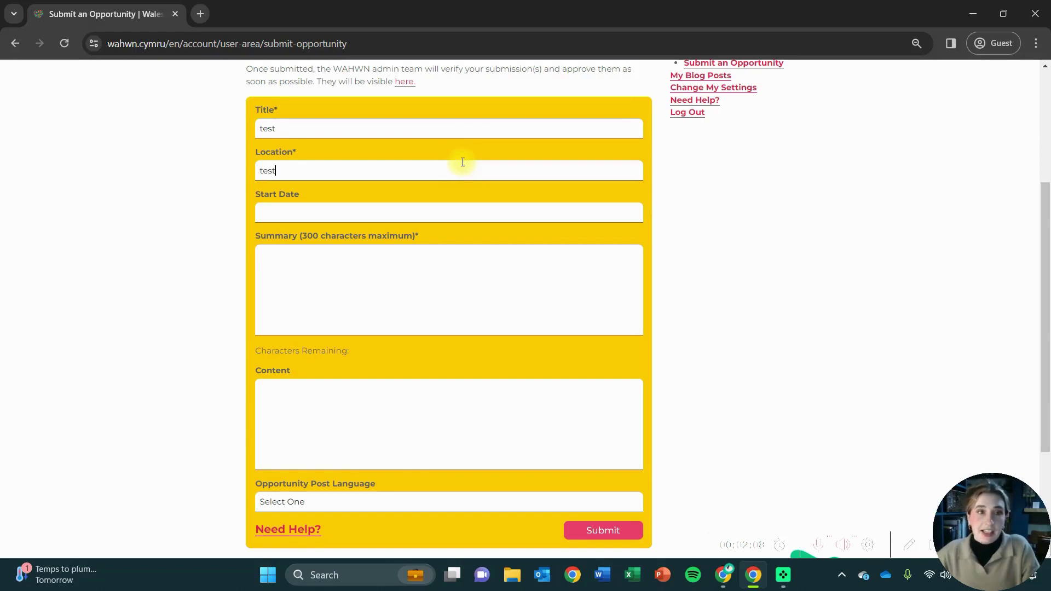
left_click(442, 211)
type("st")
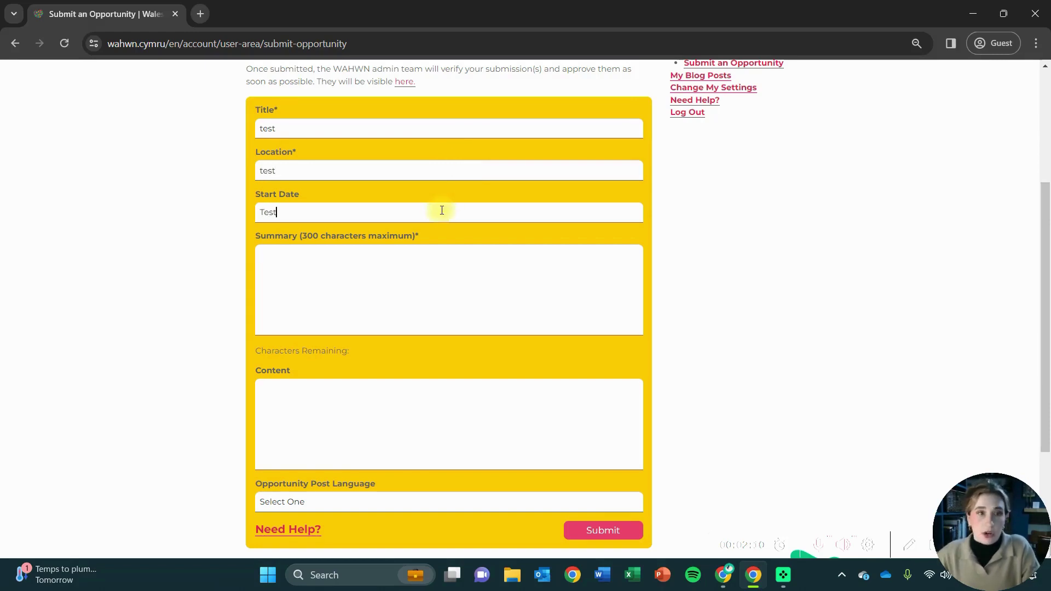
- Fill in test Summary and Content, and set the post language to English
left_click(411, 284)
type("Test")
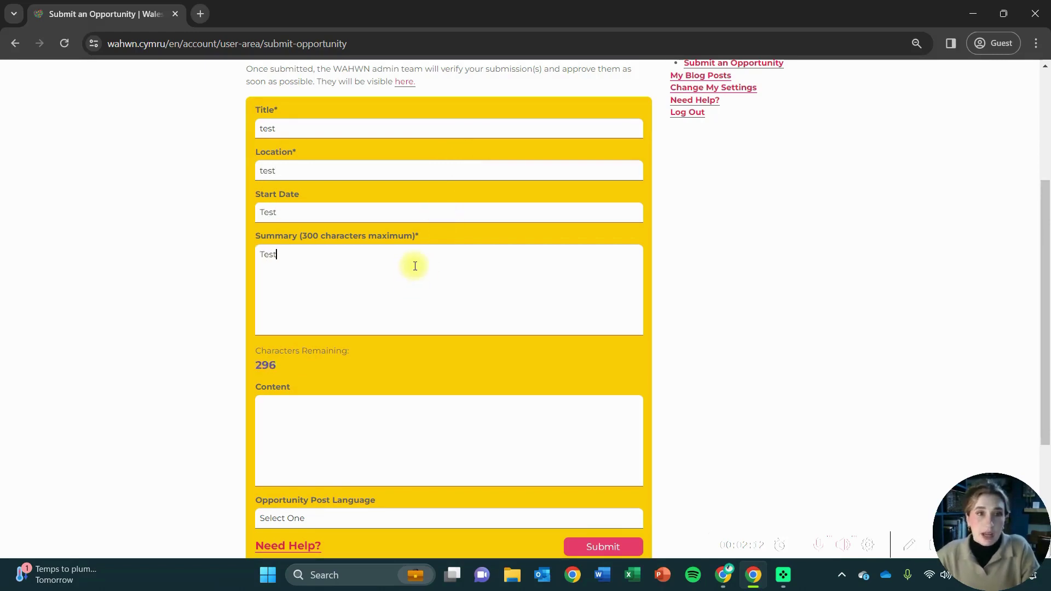
scroll(413, 265, "down", 2)
left_click(353, 223)
type("Test")
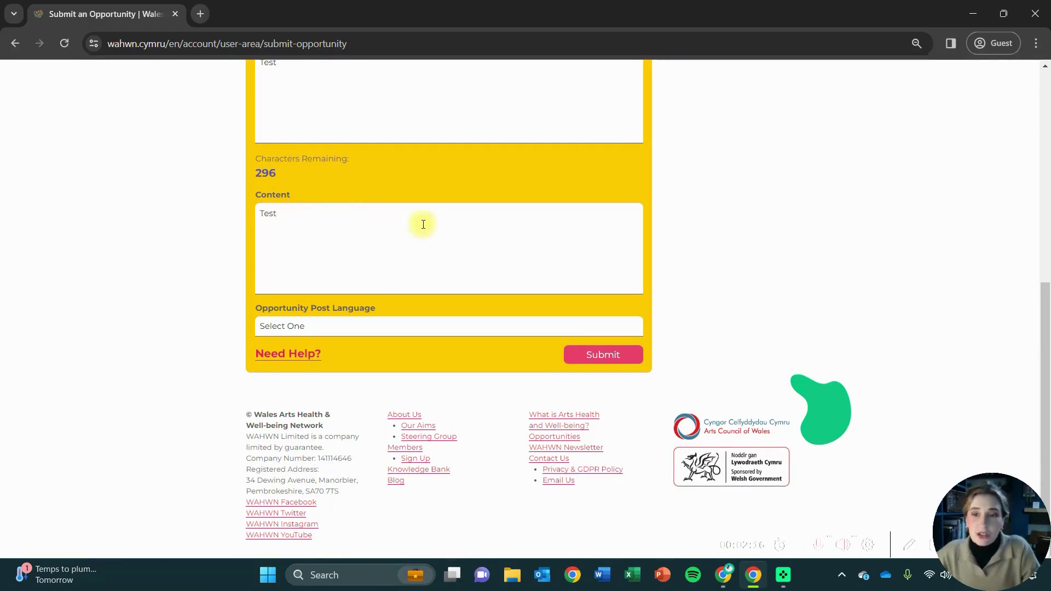
scroll(422, 223, "up", 1)
scroll(498, 298, "down", 1)
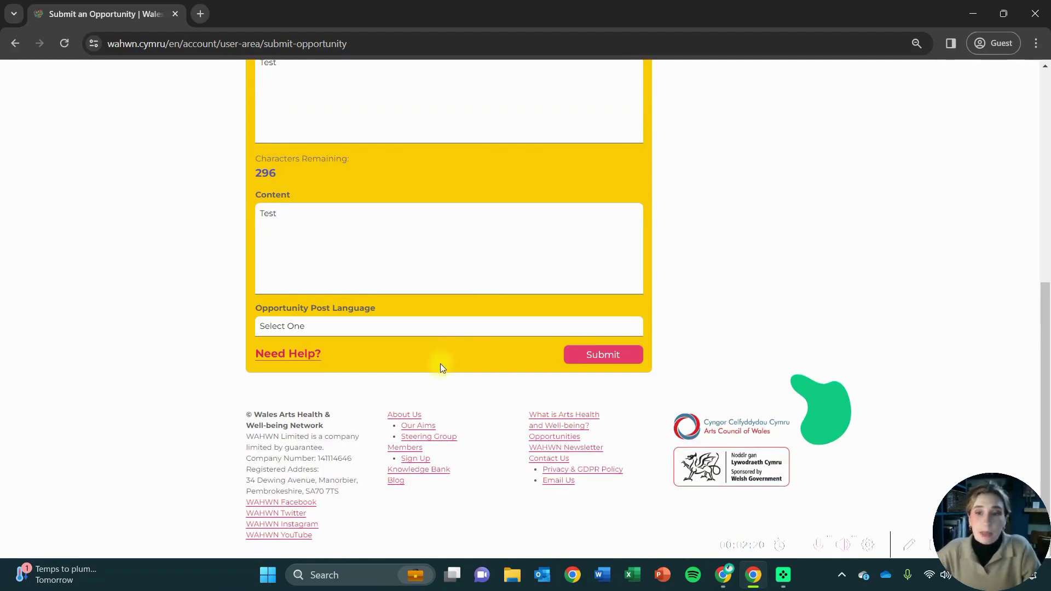
left_click(410, 329)
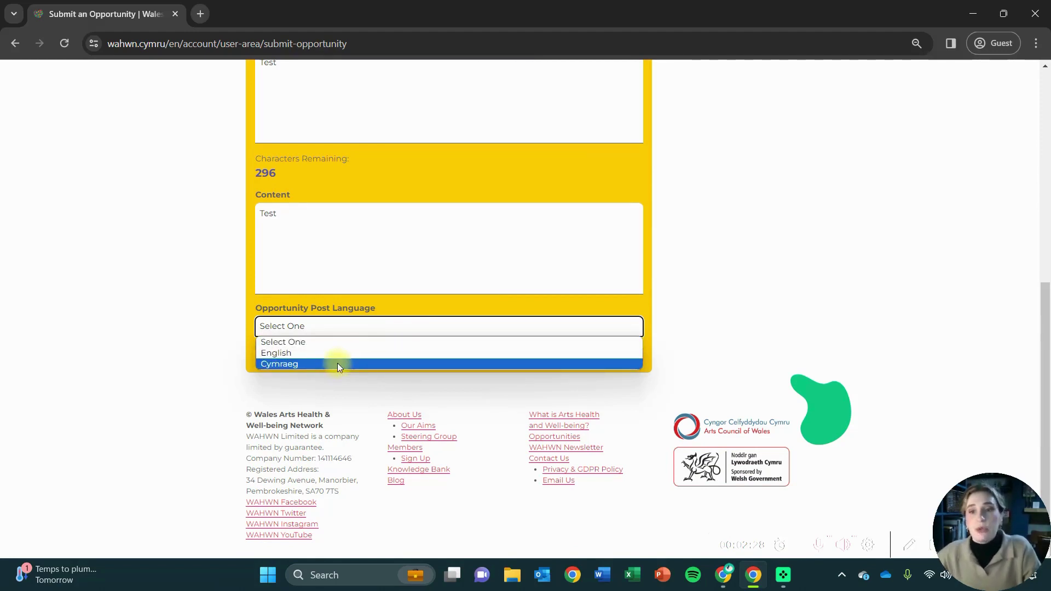
left_click(369, 354)
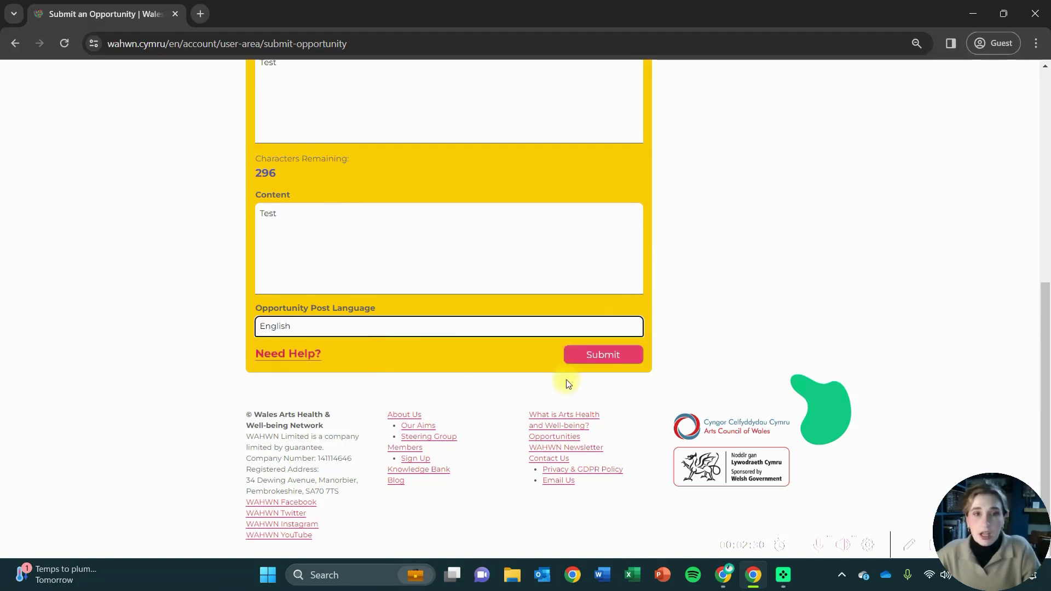
- Submit the test opportunity, review the confirmation, and load a blank submission form
left_click(602, 354)
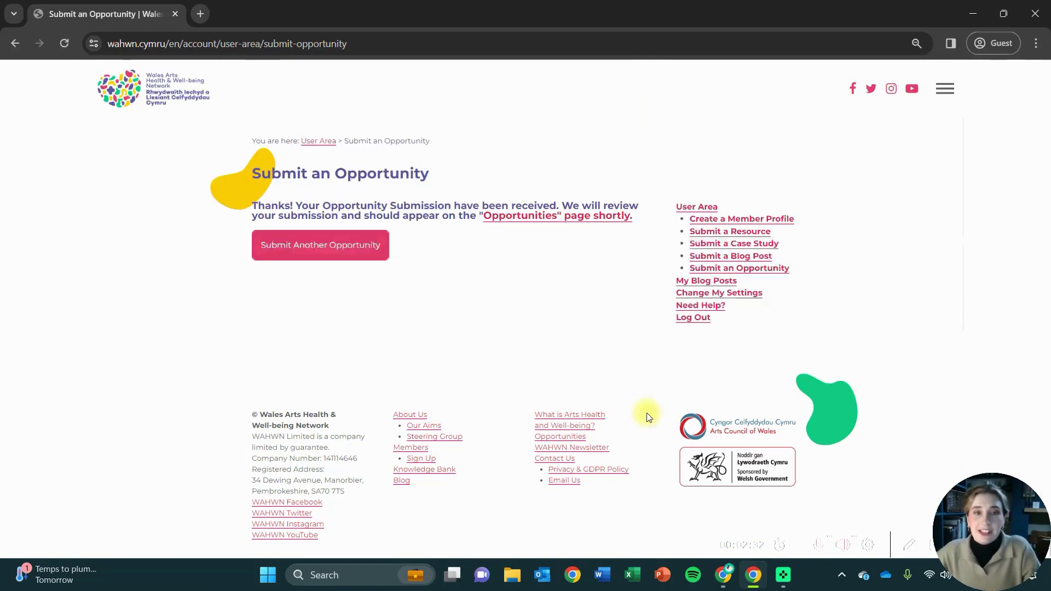
left_click_drag(387, 205, 446, 205)
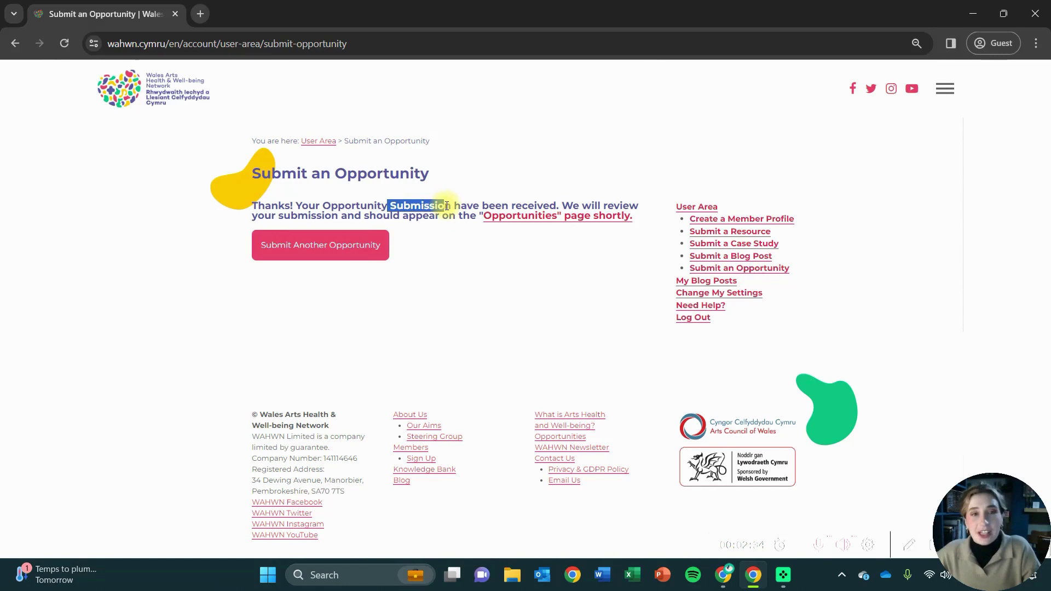
left_click(382, 208)
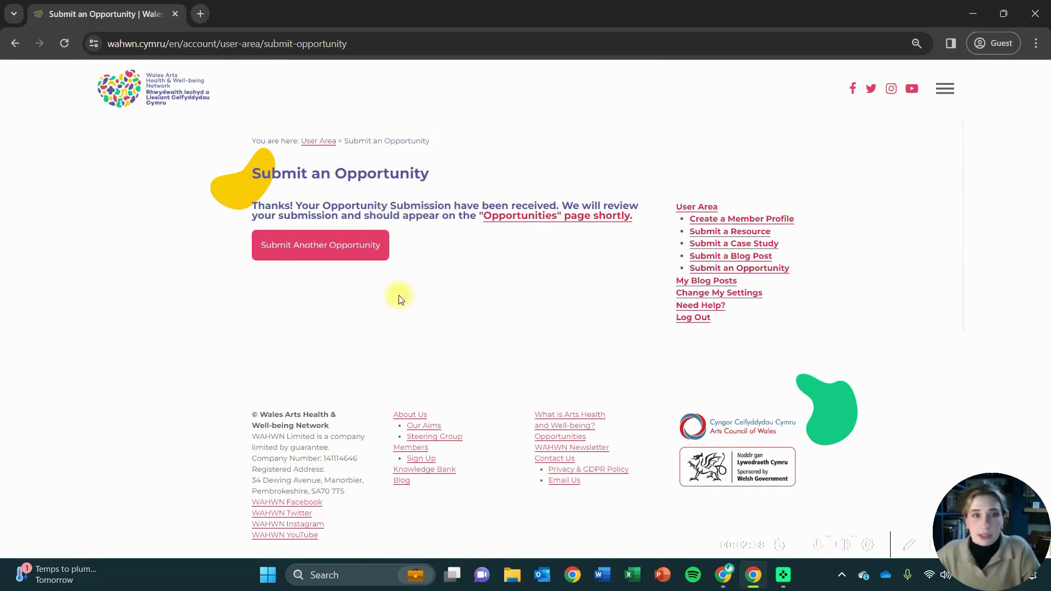
left_click(326, 257)
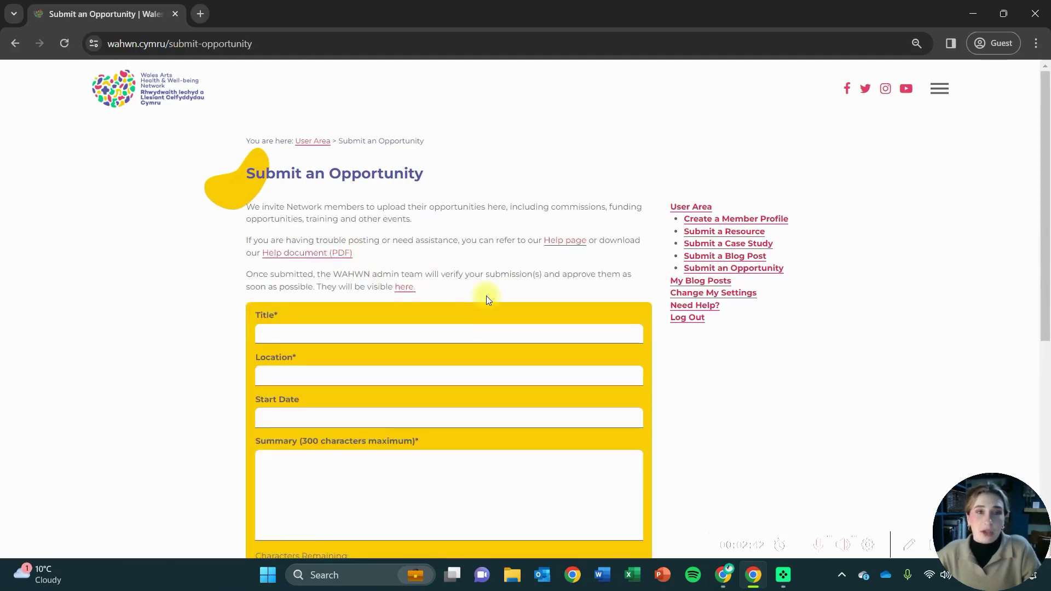
- Visit the Opportunities & Events and Knowledge Bank pages through the site menu
left_click(938, 95)
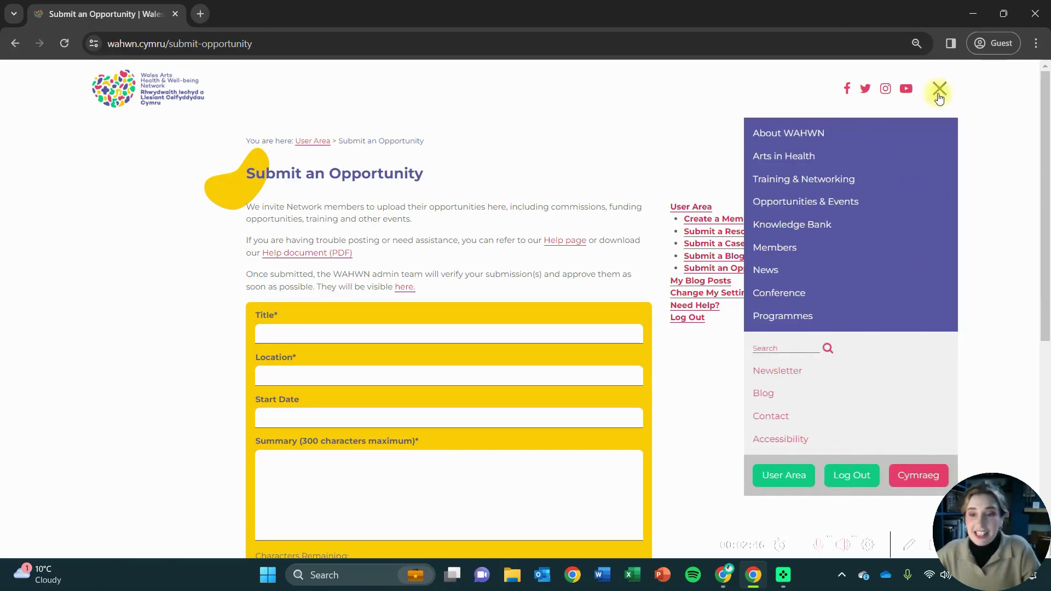
left_click(812, 201)
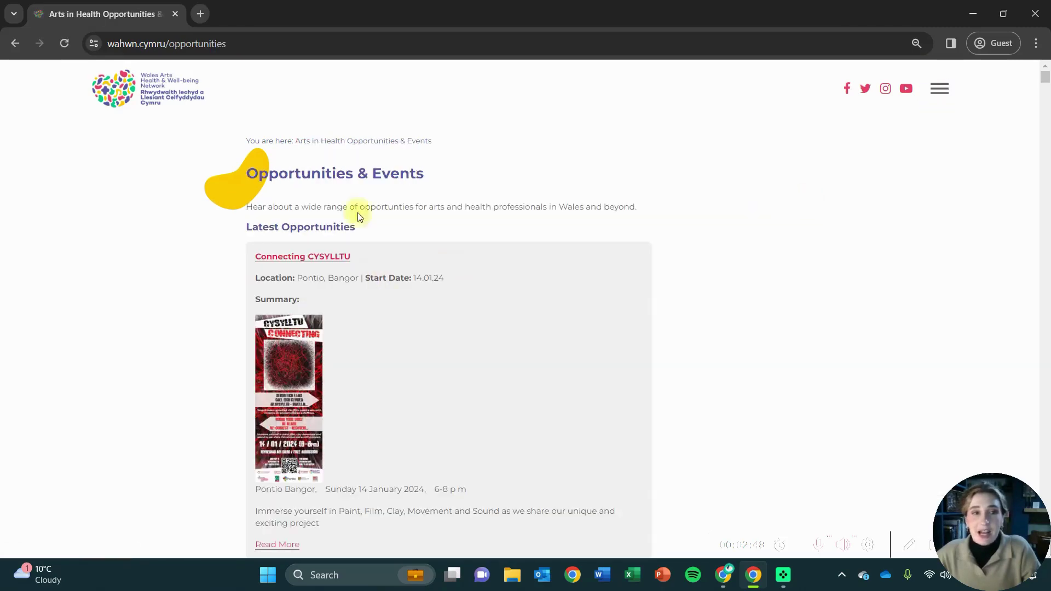
scroll(351, 204, "down", 3)
scroll(603, 296, "down", 2)
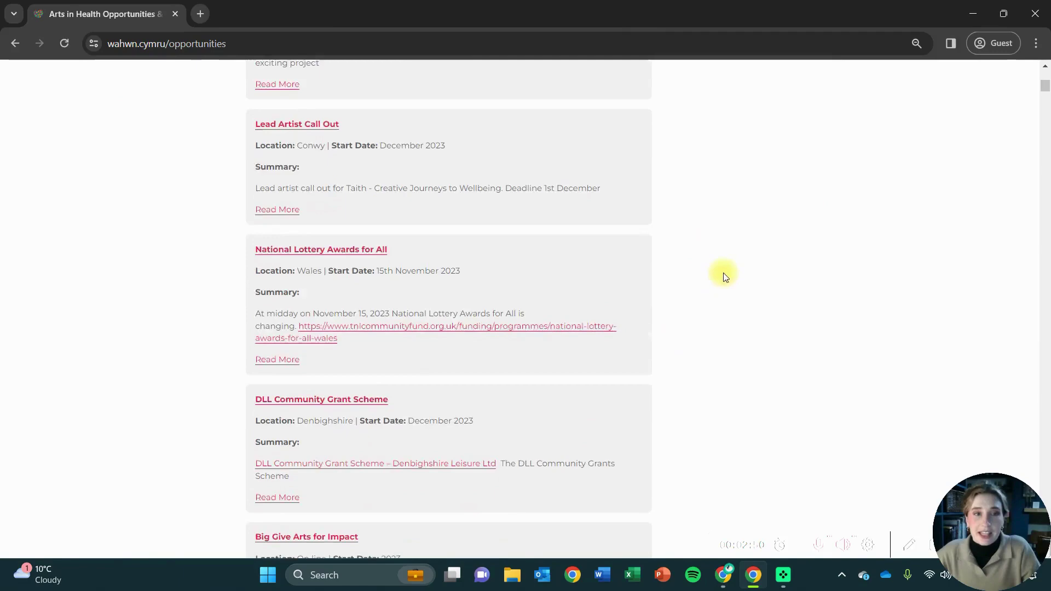
scroll(725, 274, "up", 5)
scroll(945, 102, "up", 1)
left_click(938, 89)
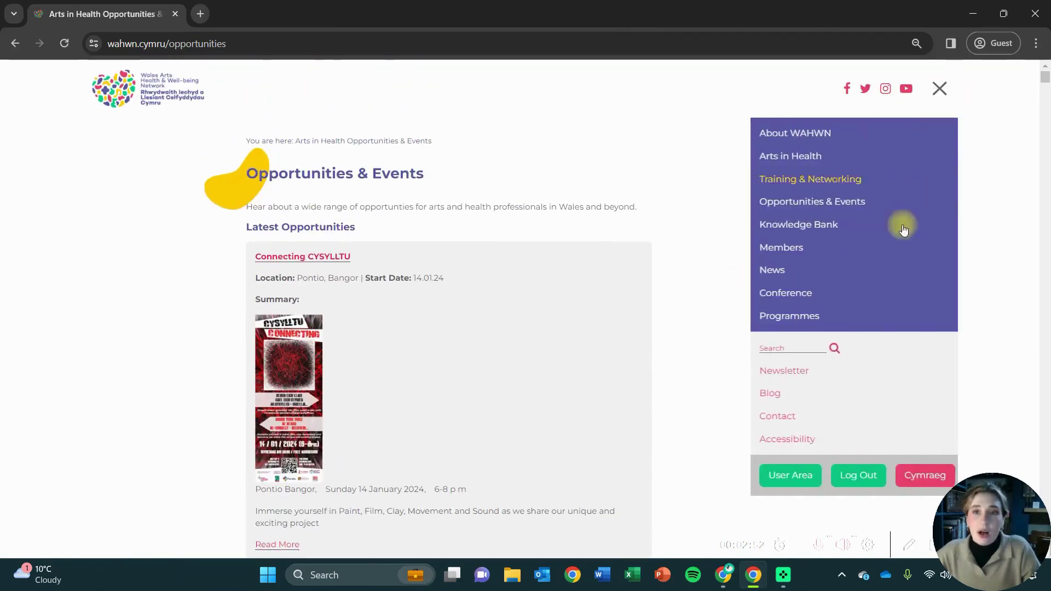
left_click(825, 219)
scroll(773, 261, "down", 1)
scroll(688, 251, "down", 2)
scroll(786, 235, "up", 4)
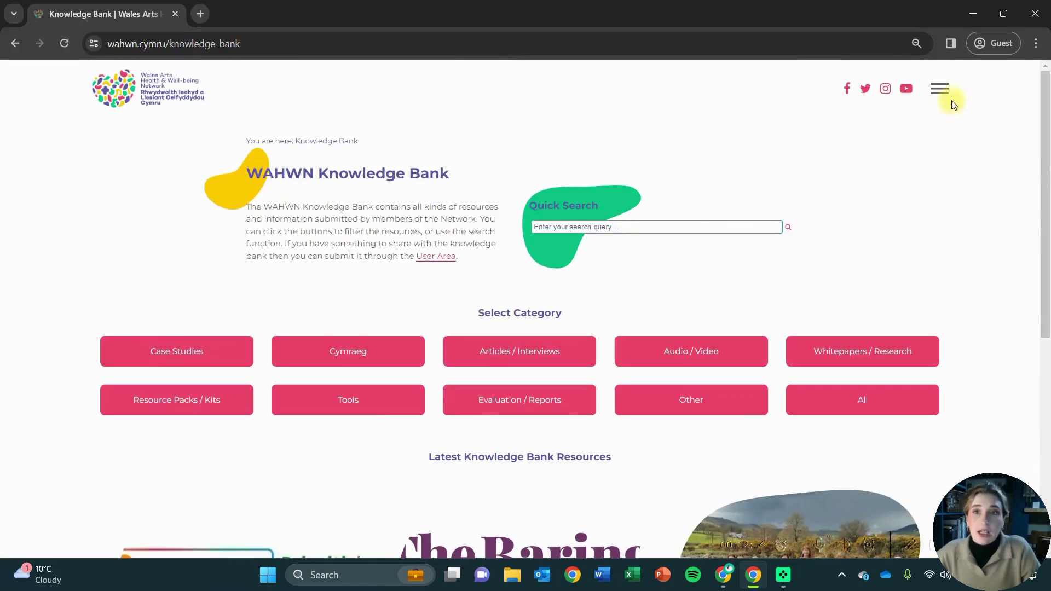
- Visit the Members List, open the newsletter sign-up in a new tab, and return to Members
left_click(940, 91)
left_click(789, 249)
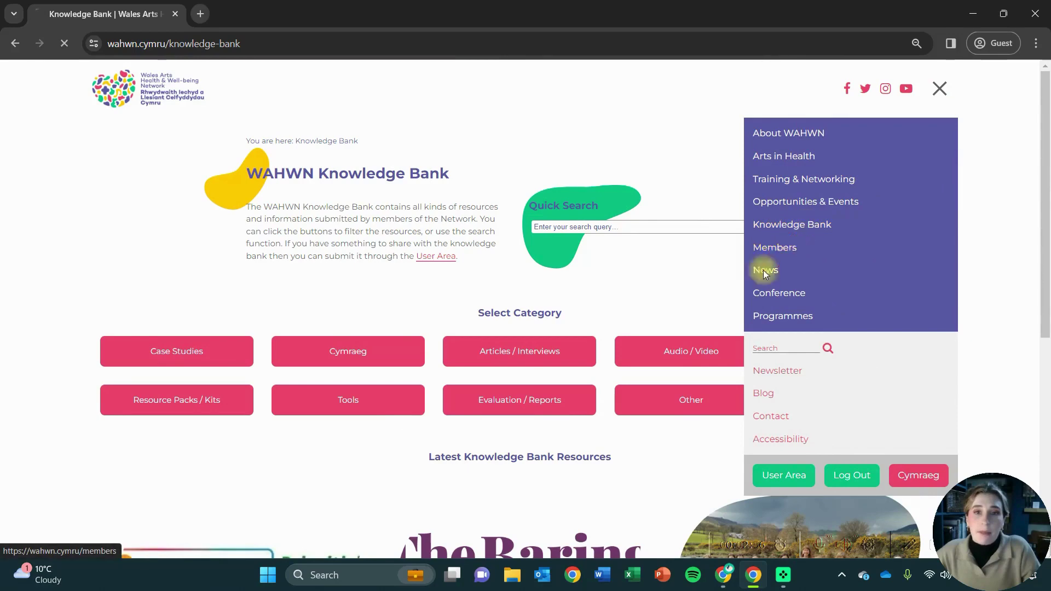
scroll(681, 277, "down", 2)
scroll(904, 253, "down", 1)
scroll(919, 249, "up", 2)
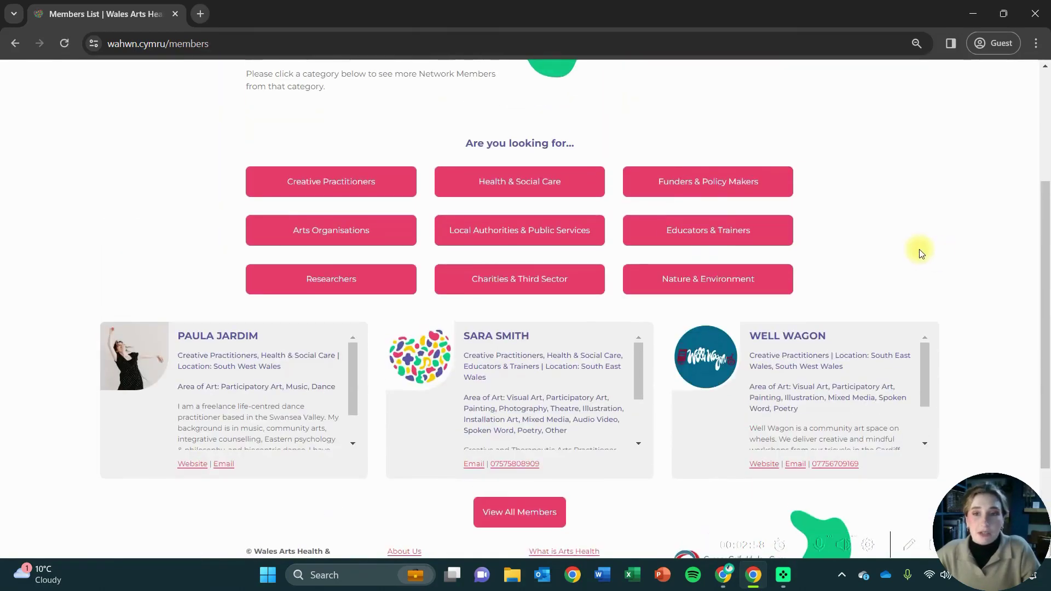
scroll(910, 246, "up", 1)
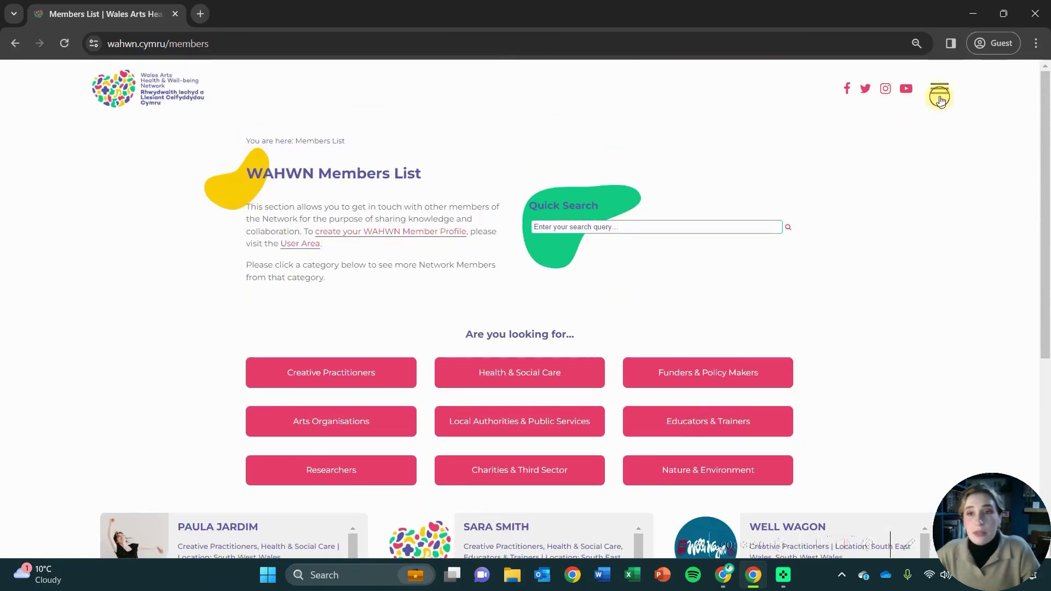
left_click(940, 89)
left_click(784, 369)
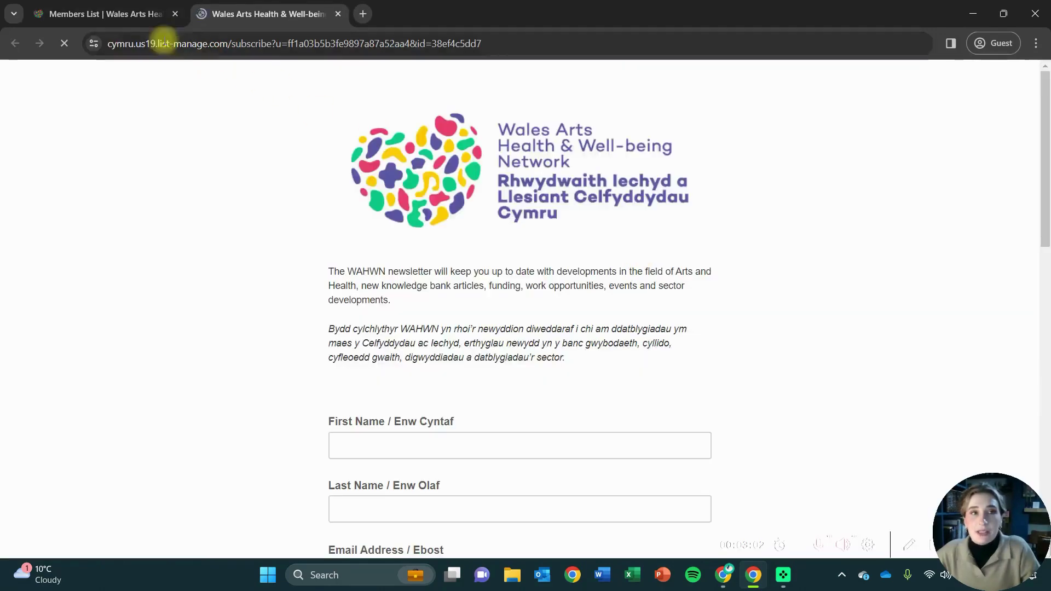
left_click(142, 17)
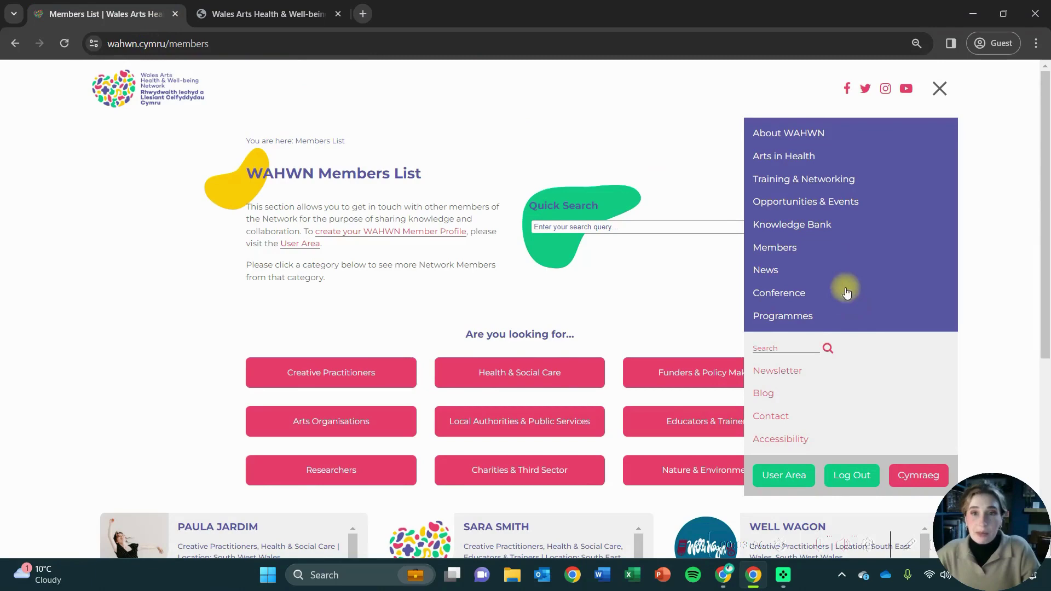
- Visit the About Us and Team WAHWN pages, then return home via the logo
left_click(791, 133)
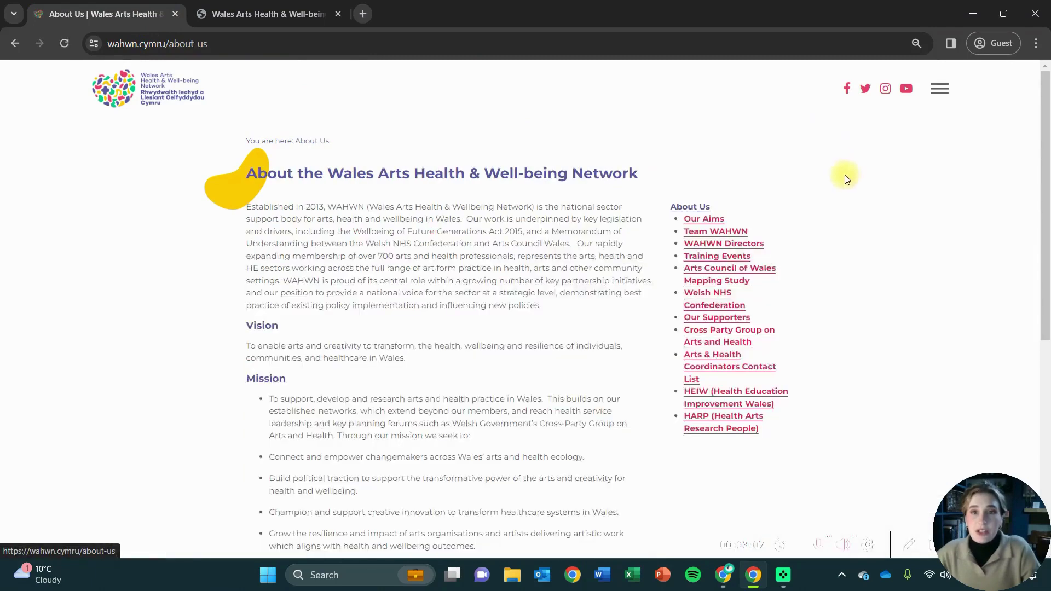
left_click(733, 231)
scroll(424, 343, "down", 3)
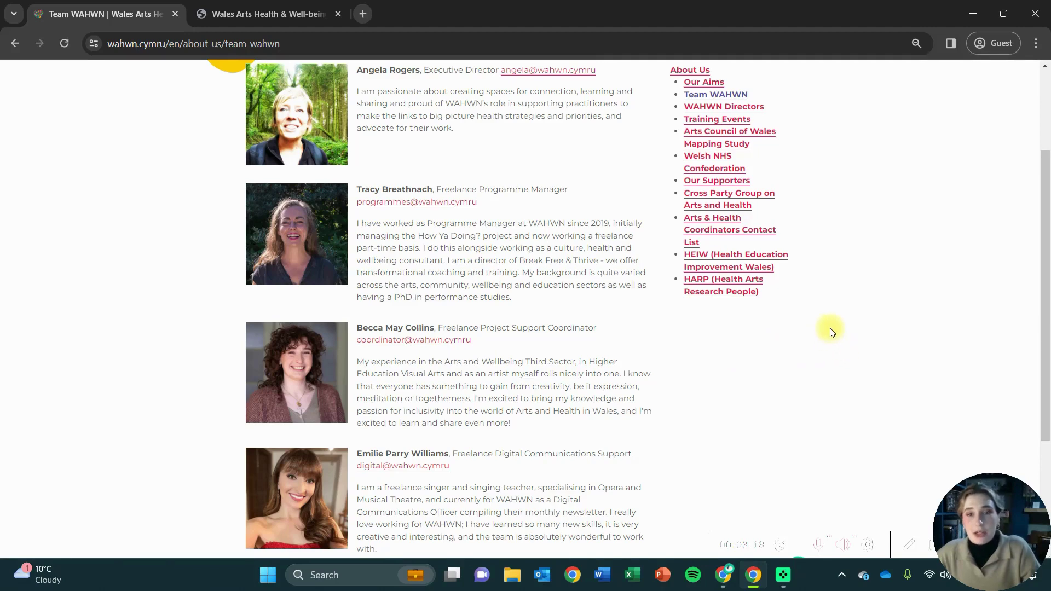
scroll(829, 330, "up", 2)
left_click(203, 94)
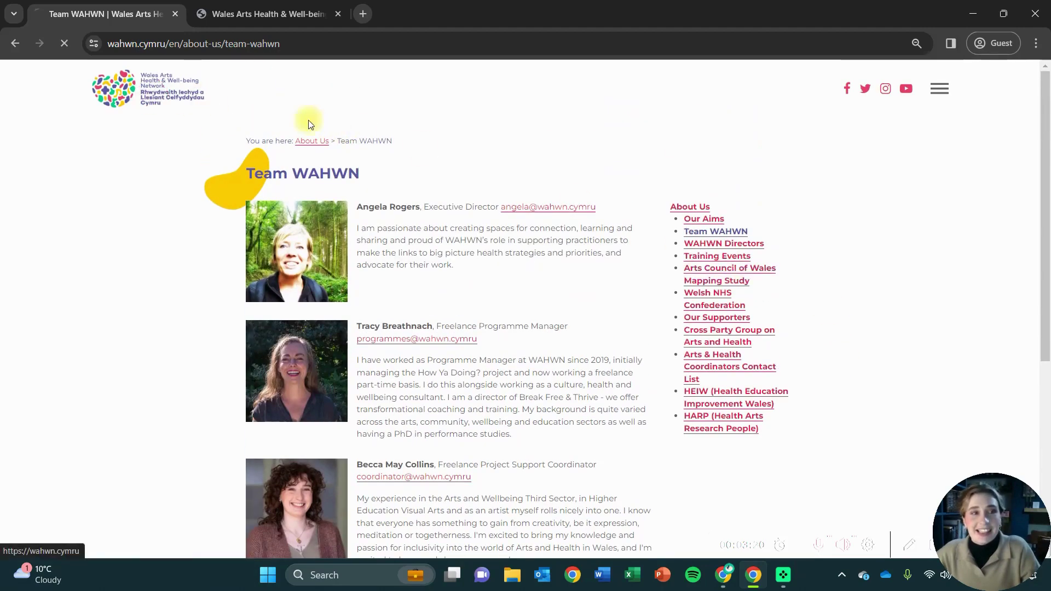